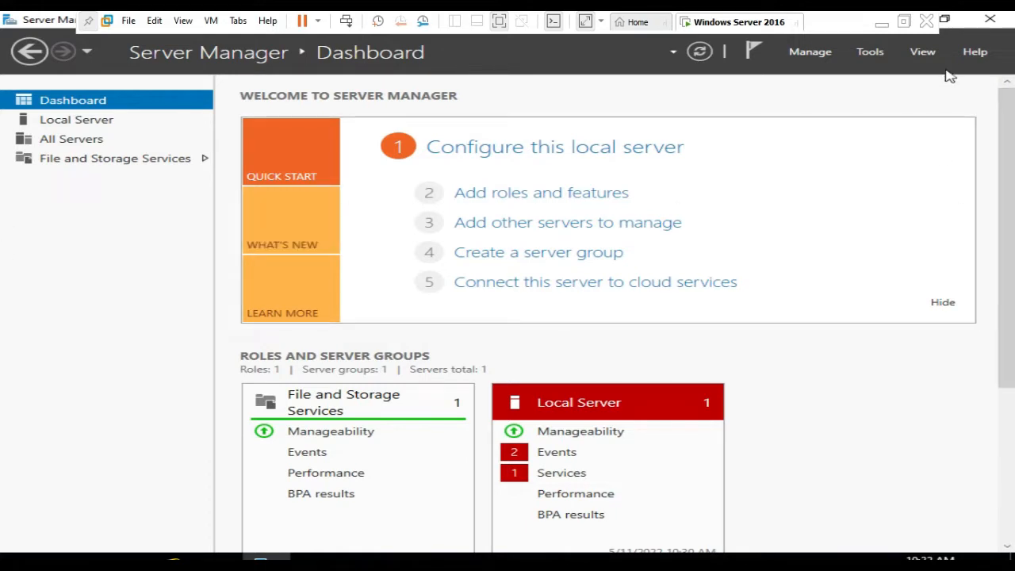
# - Close Server Manager, relaunch it maximized and show the Local Server properties
pyautogui.click(946, 20)
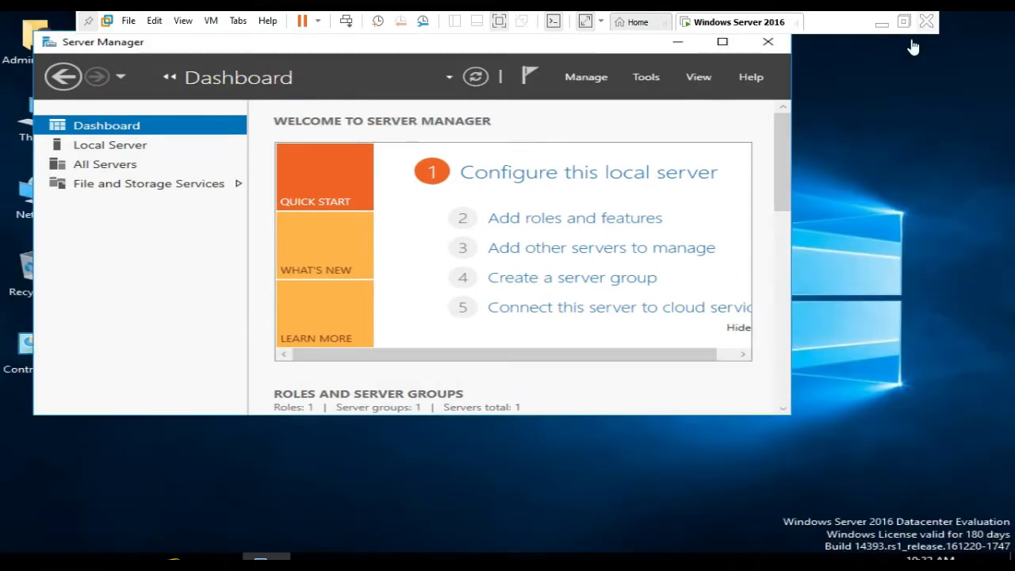
pyautogui.click(769, 42)
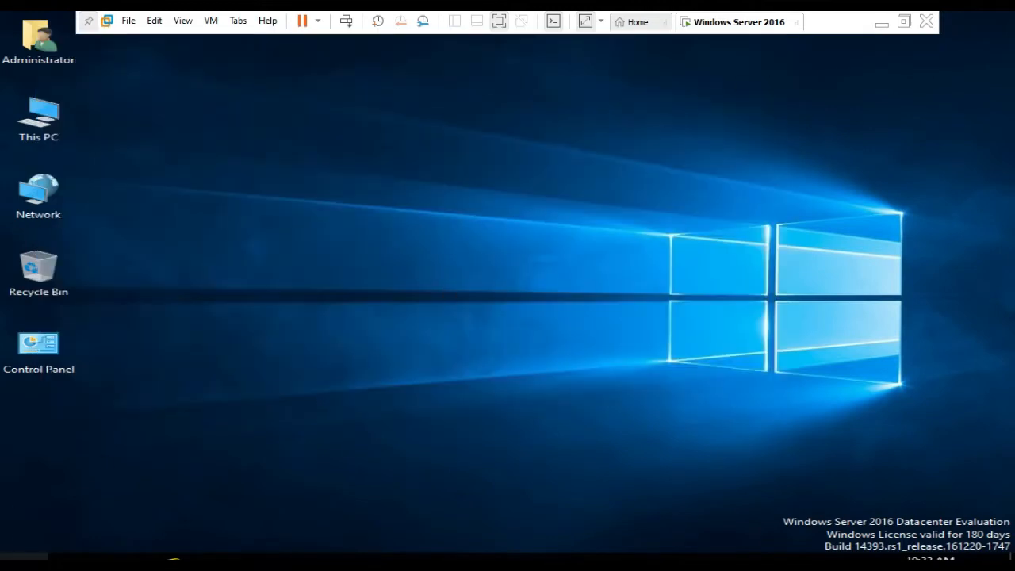
pyautogui.click(24, 557)
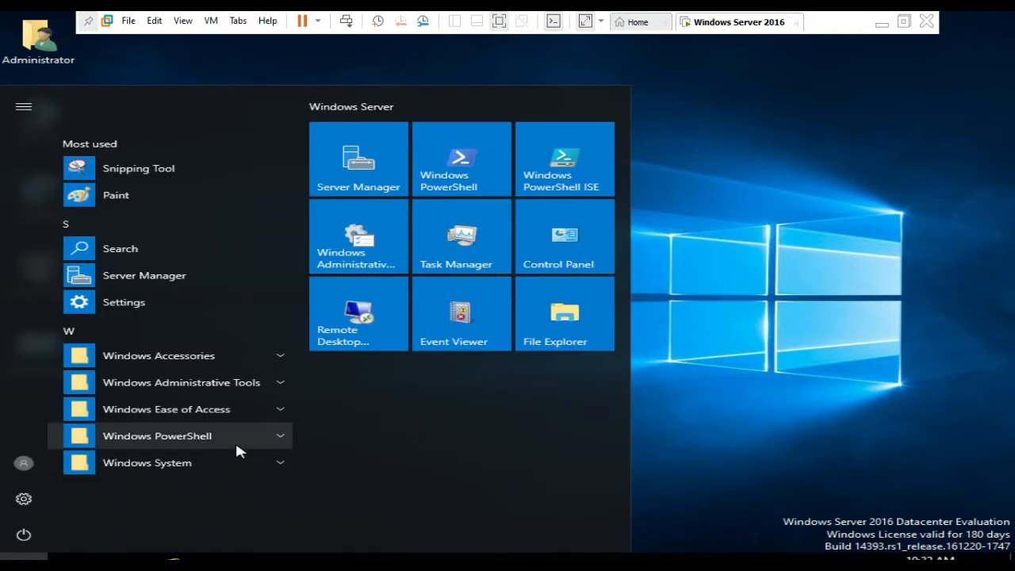
pyautogui.click(343, 168)
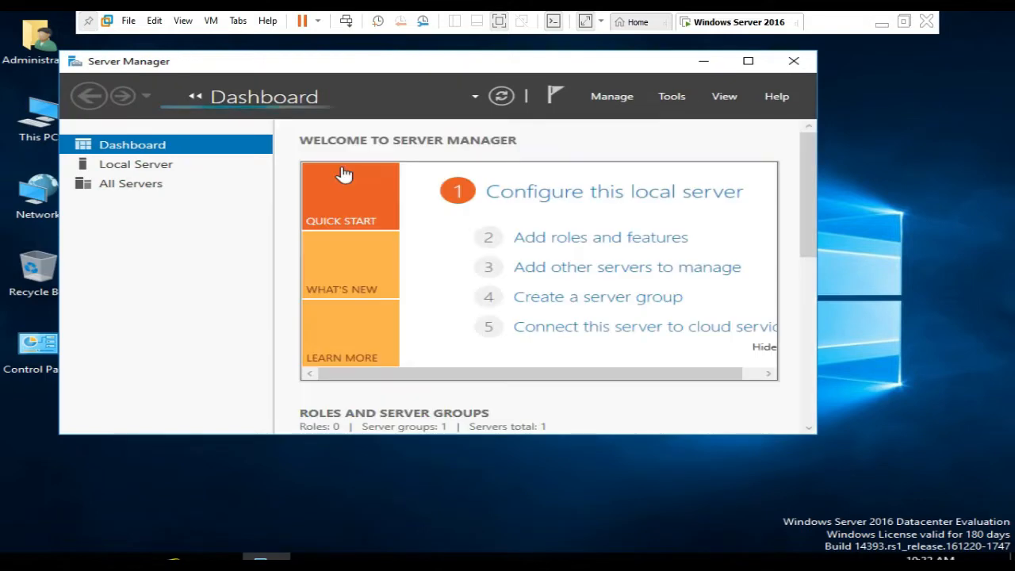
pyautogui.click(748, 64)
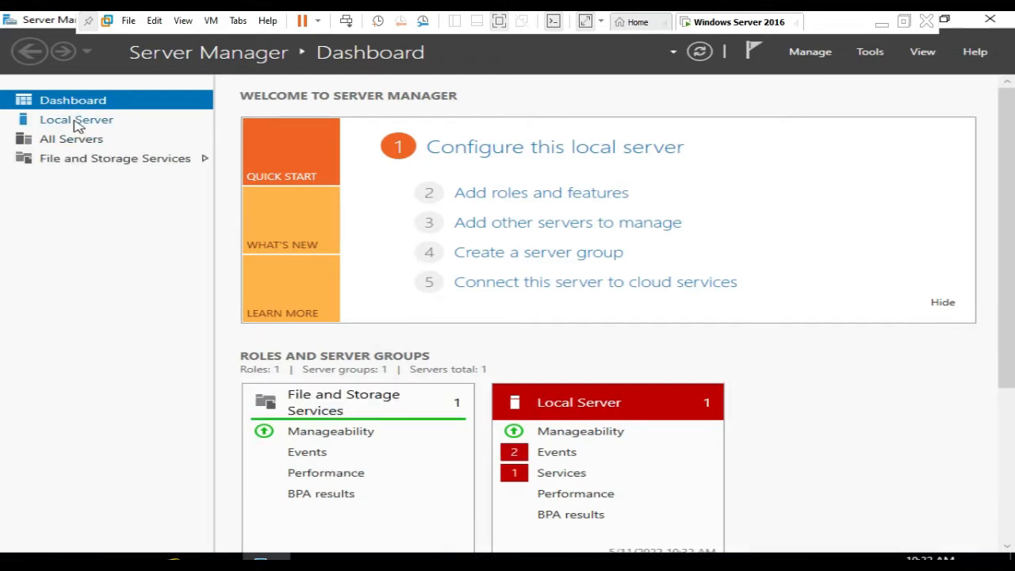
pyautogui.click(77, 121)
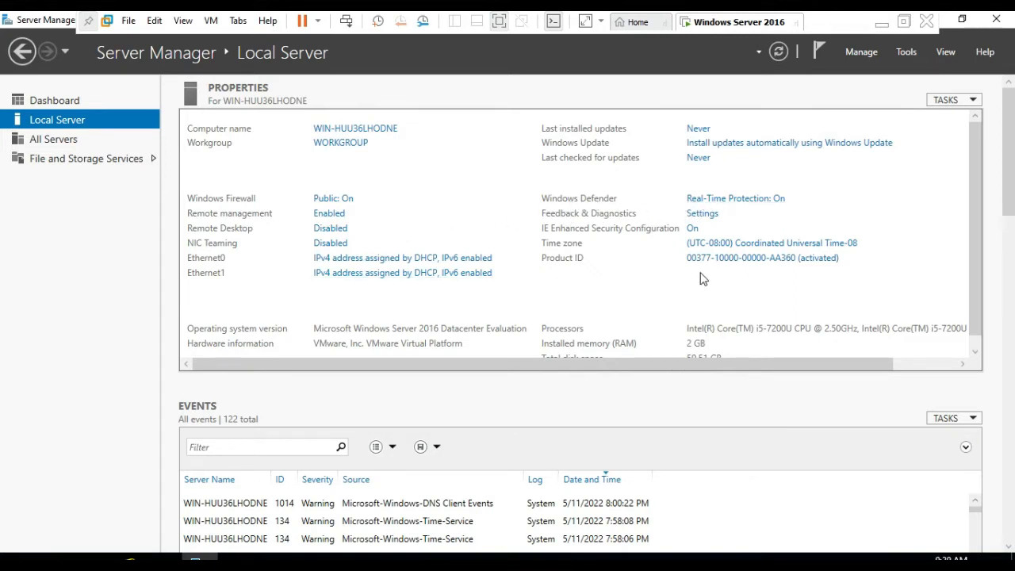
# - Change the server's time zone to (UTC+06:00) Dhaka and confirm the date and time settings
pyautogui.click(710, 251)
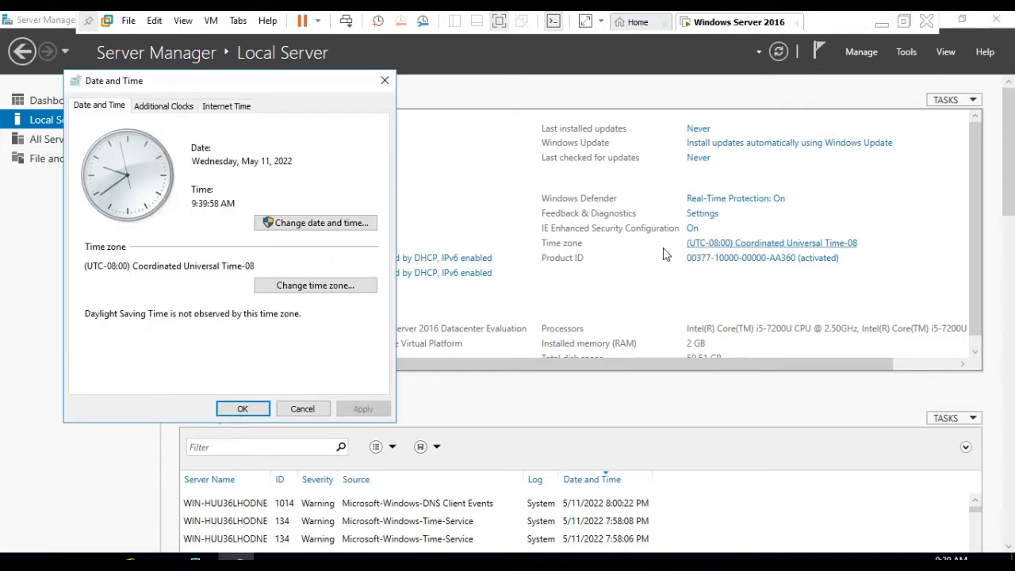
pyautogui.click(338, 291)
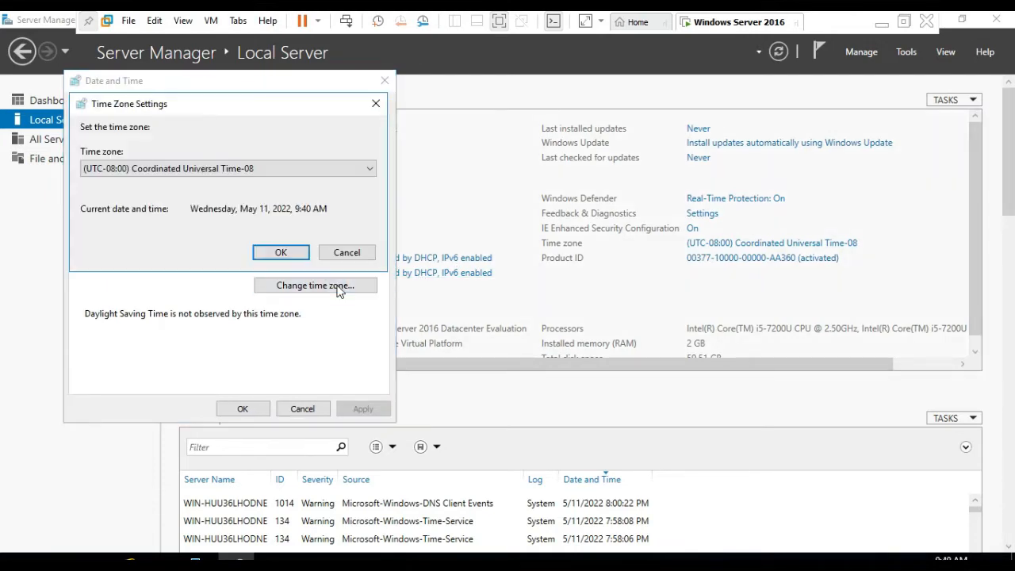
pyautogui.click(208, 169)
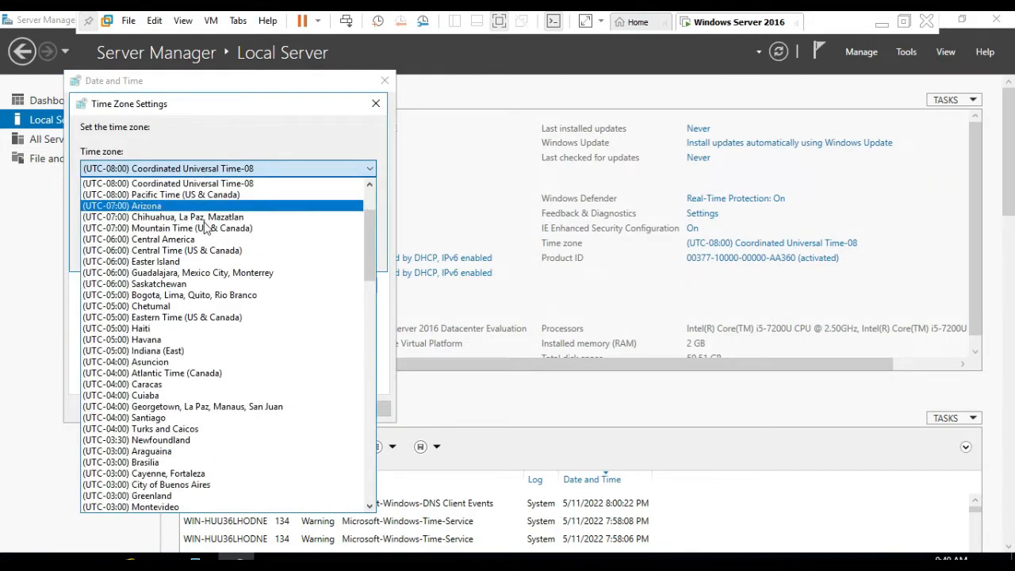
pyautogui.scroll(-15, 204, 355)
pyautogui.scroll(-6, 205, 355)
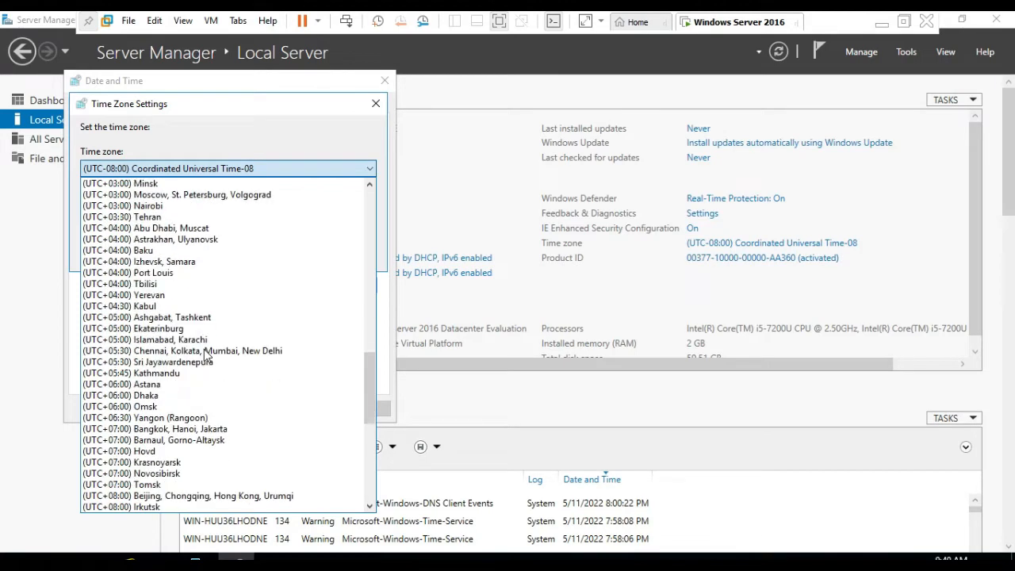
pyautogui.scroll(-1, 204, 355)
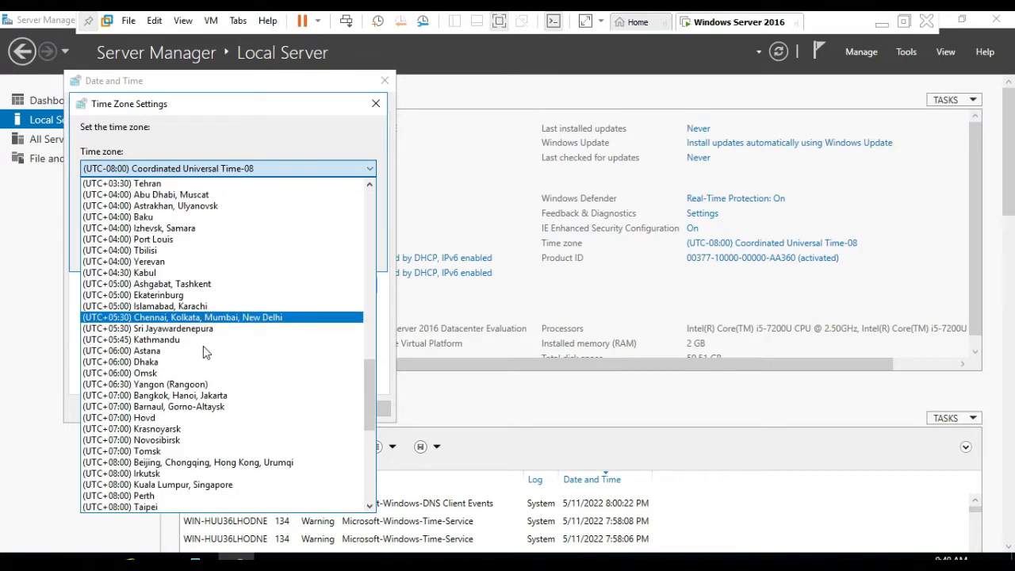
pyautogui.click(179, 363)
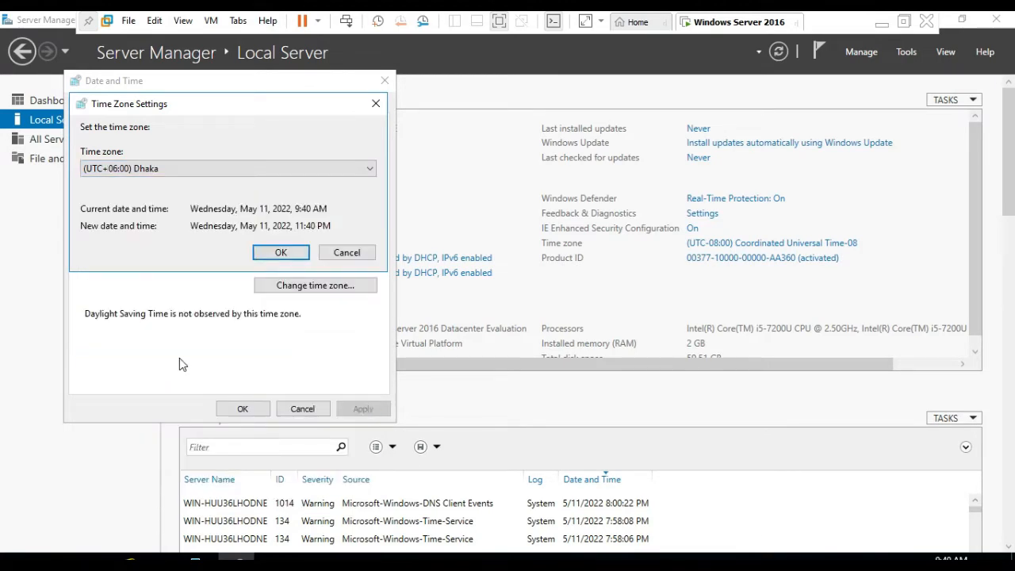
pyautogui.click(286, 254)
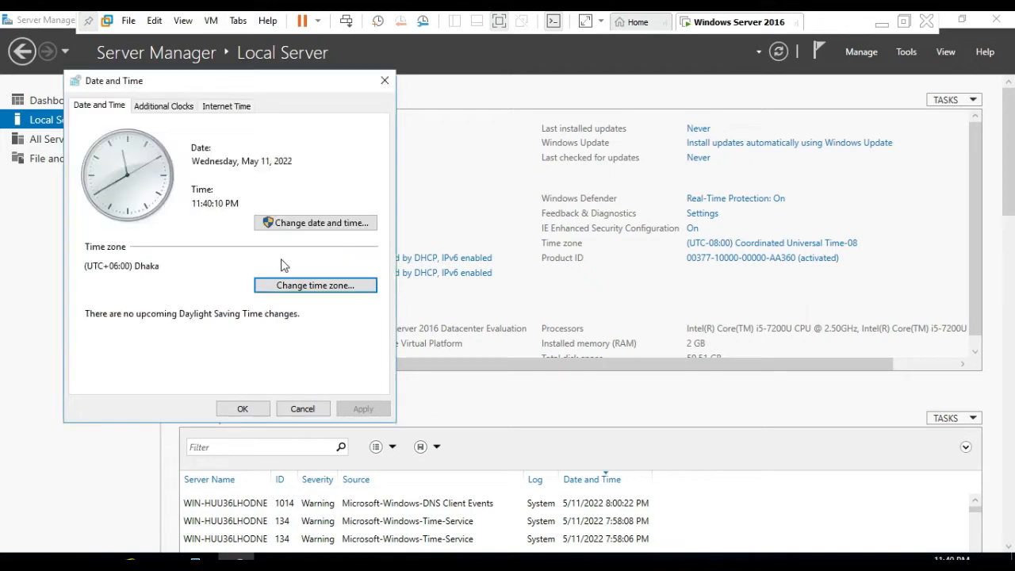
pyautogui.click(262, 413)
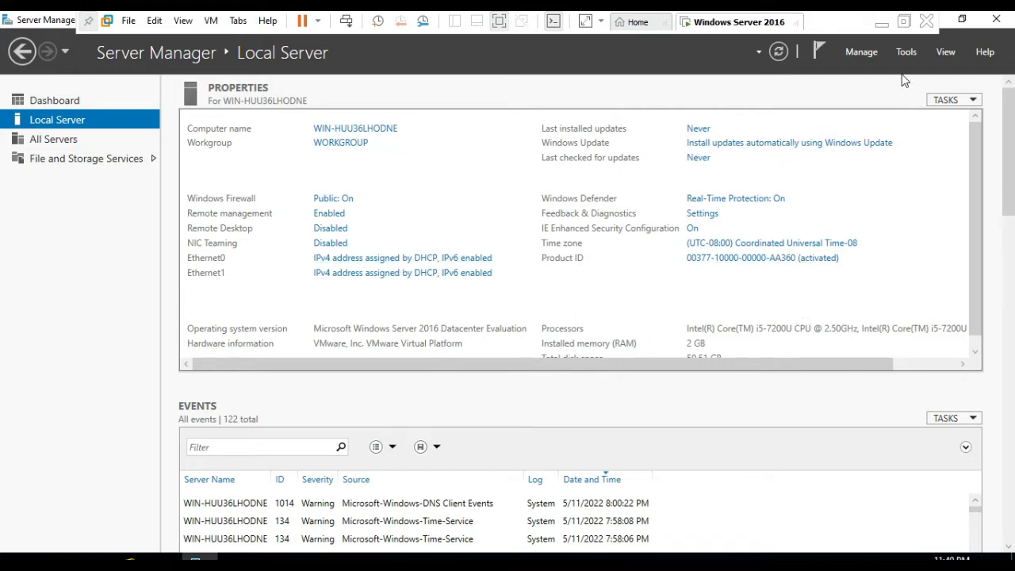
# - Restore down the Server Manager window and power off the Windows Server 2016 virtual machine
pyautogui.click(962, 19)
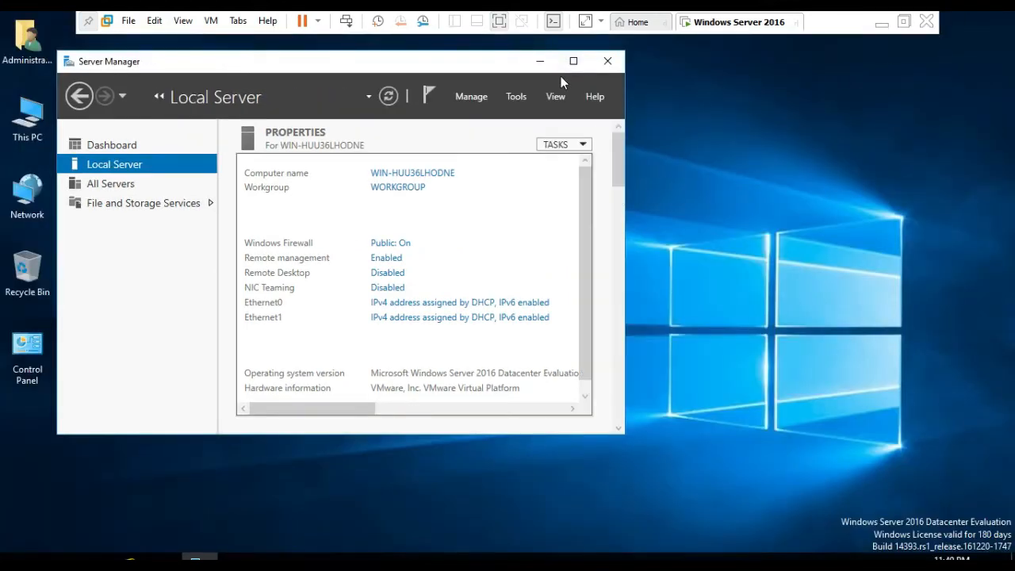
pyautogui.click(317, 21)
pyautogui.click(354, 128)
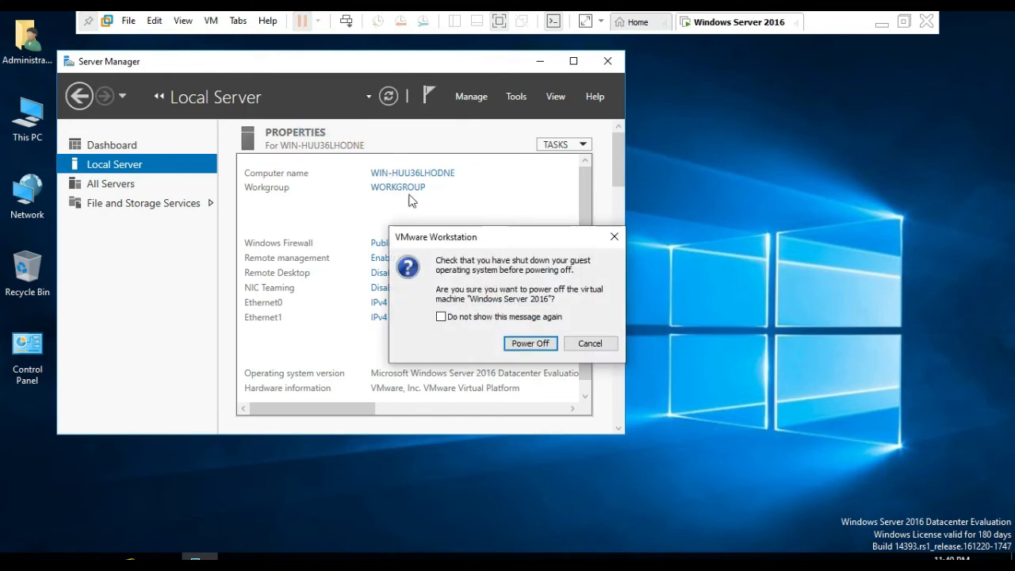
pyautogui.click(544, 344)
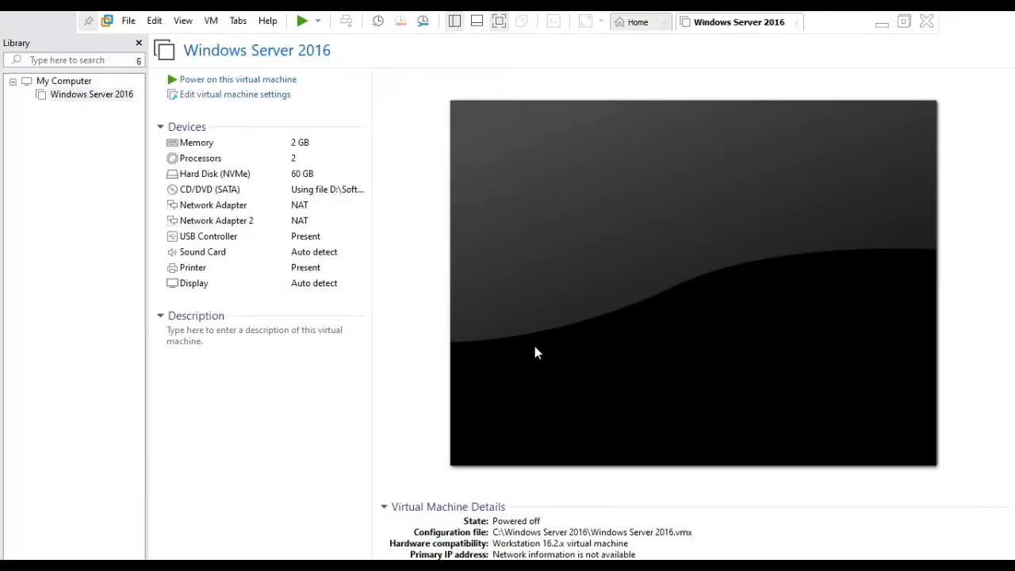
# - Remove Network Adapter 2 from the Windows Server 2016 virtual machine's hardware and save the settings
pyautogui.click(203, 97)
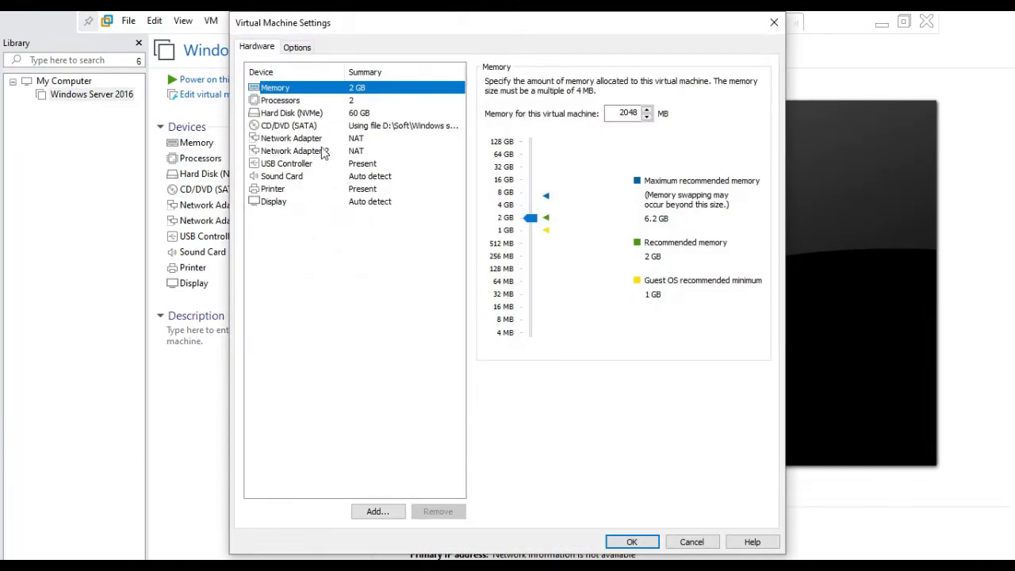
pyautogui.click(323, 152)
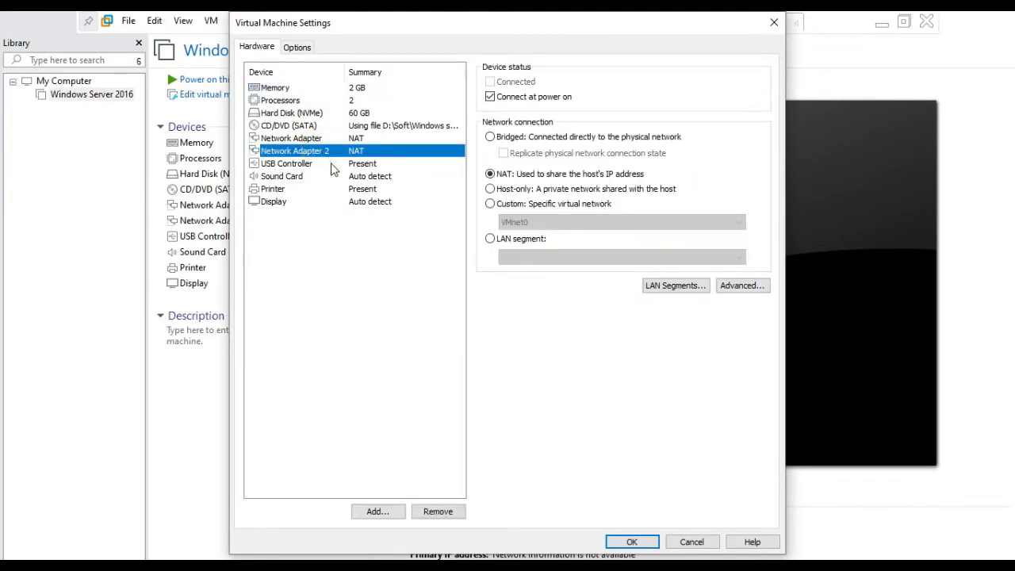
pyautogui.click(437, 516)
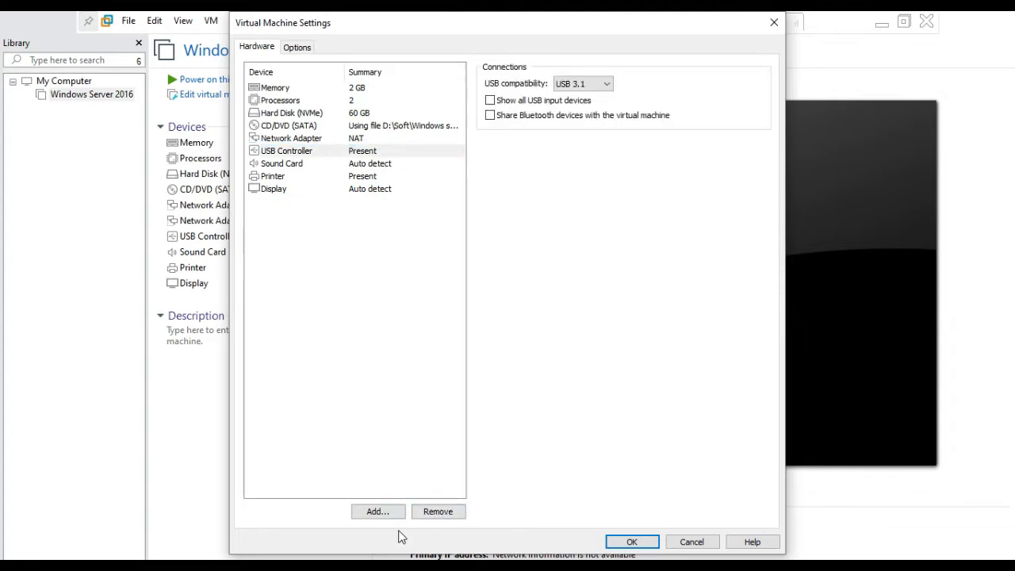
pyautogui.click(626, 542)
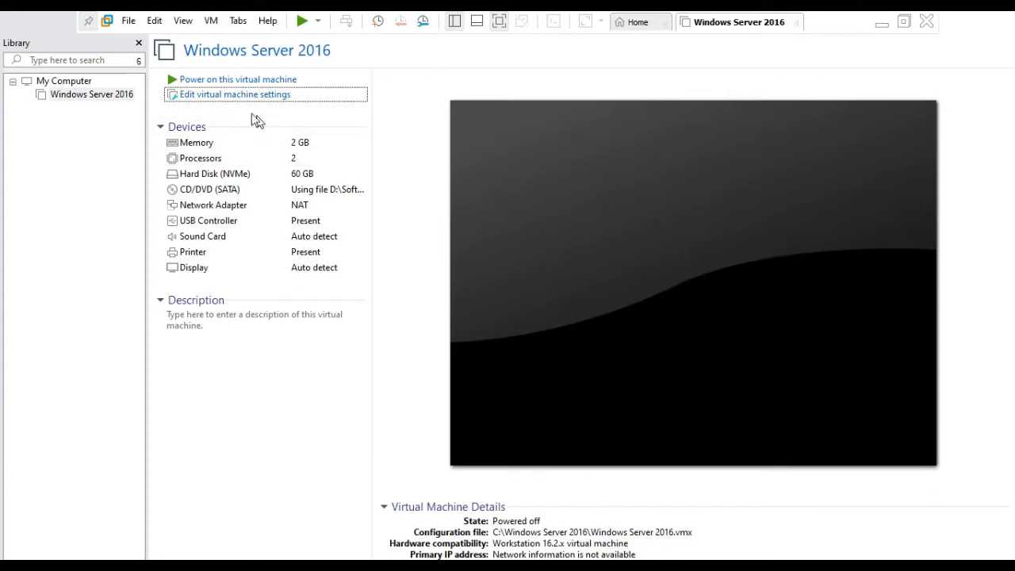
# - Power on the Windows Server 2016 virtual machine, unlock it and sign in as Administrator with the account password
pyautogui.click(174, 81)
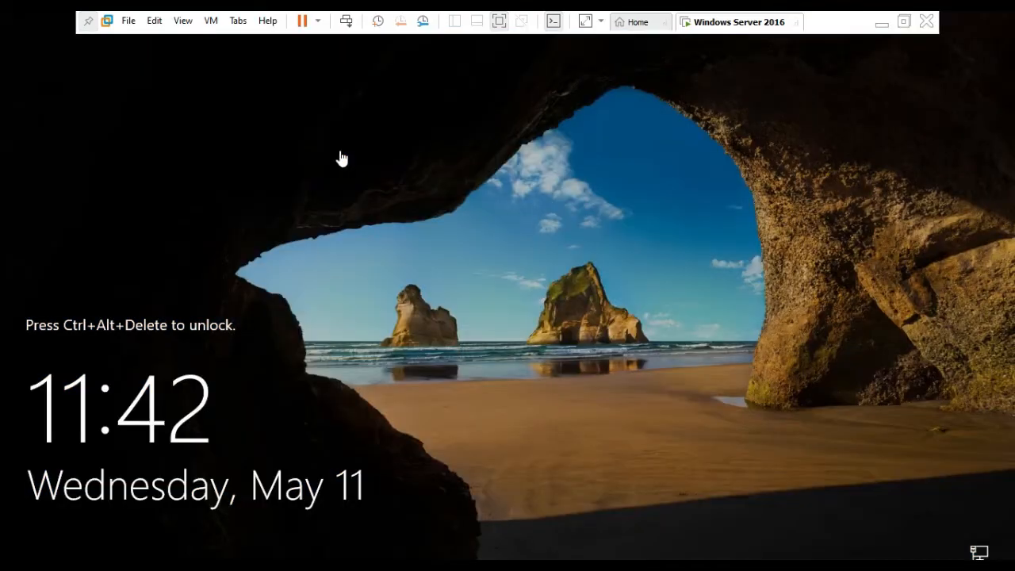
pyautogui.click(345, 23)
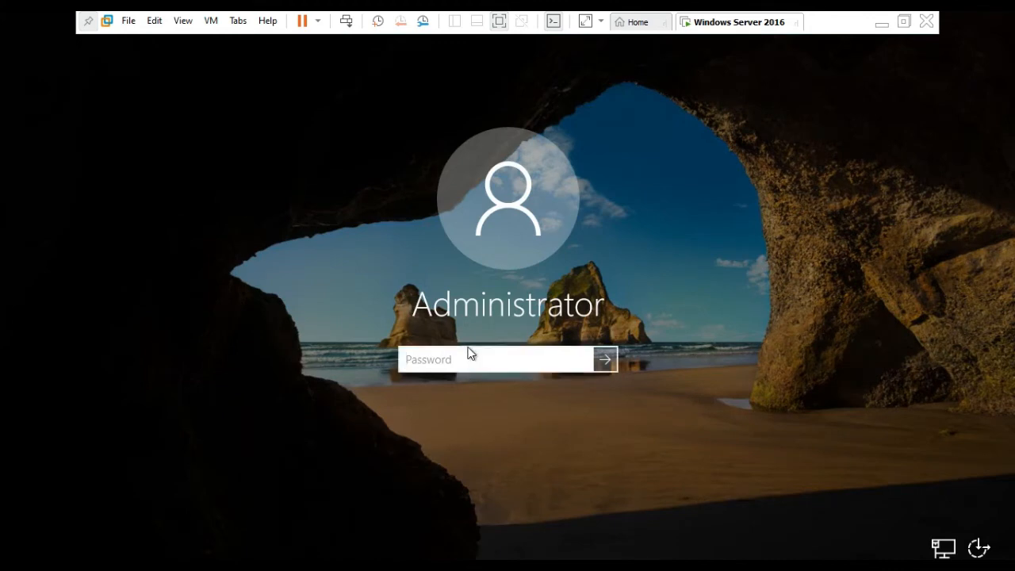
pyautogui.write('•••••••••••')
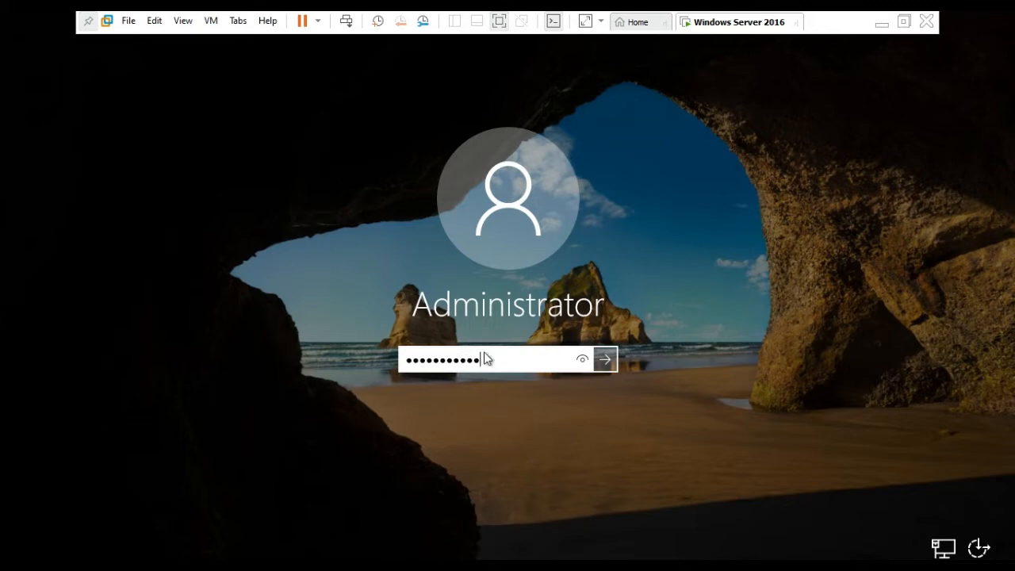
pyautogui.click(609, 368)
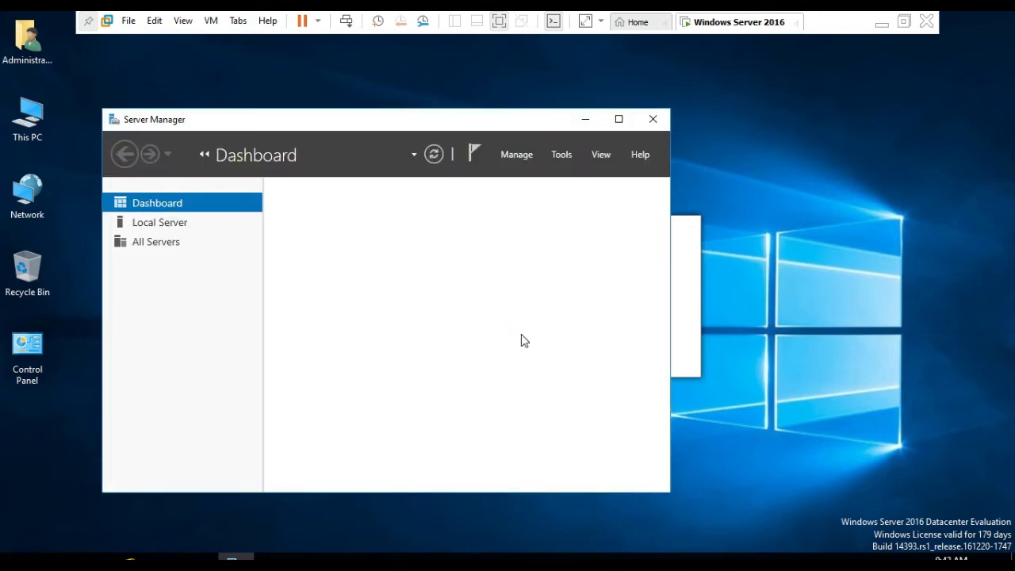
# - Maximize Server Manager and open the network connections for Ethernet0 from the Local Server properties
pyautogui.click(619, 119)
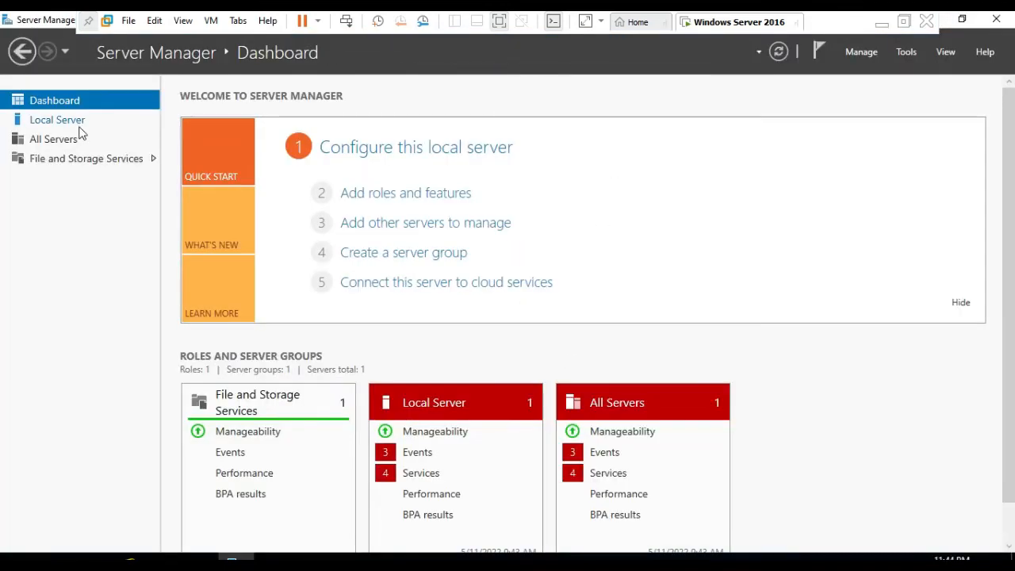
pyautogui.click(78, 127)
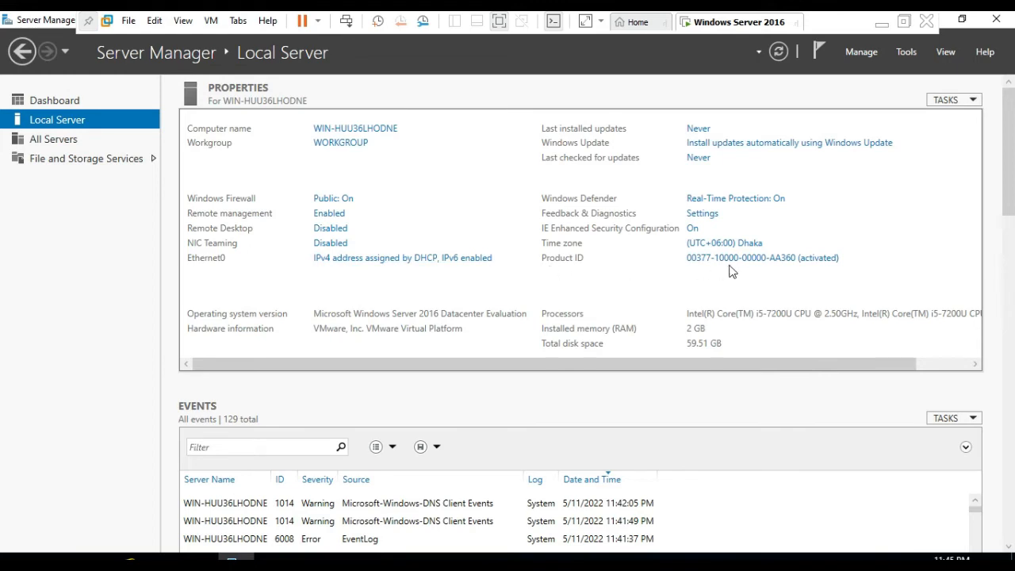
pyautogui.click(356, 264)
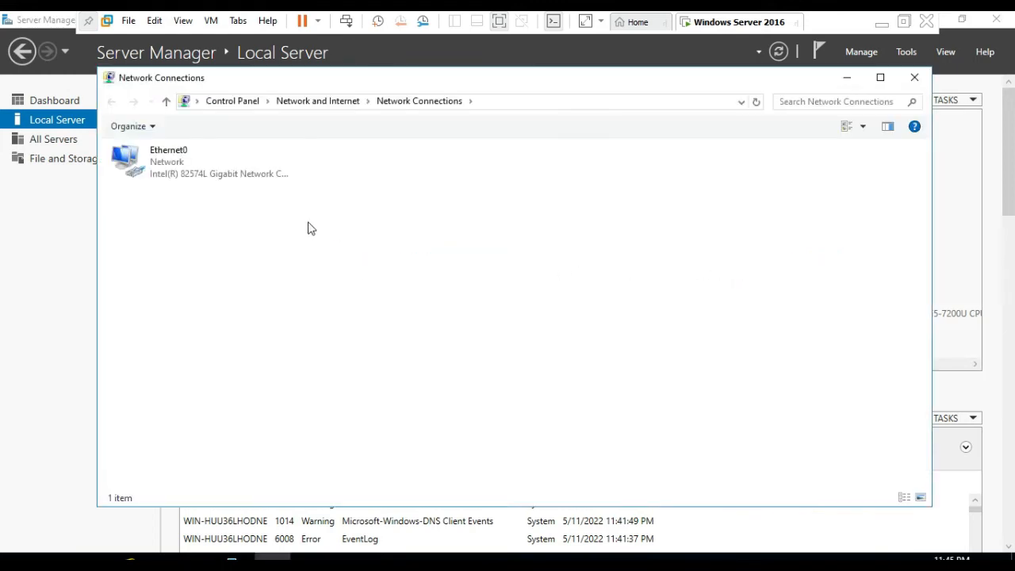
# - Give Ethernet0 the static IPv4 address 192.168.10.10 with subnet mask 255.255.255.0 and save the adapter properties
pyautogui.click(207, 174)
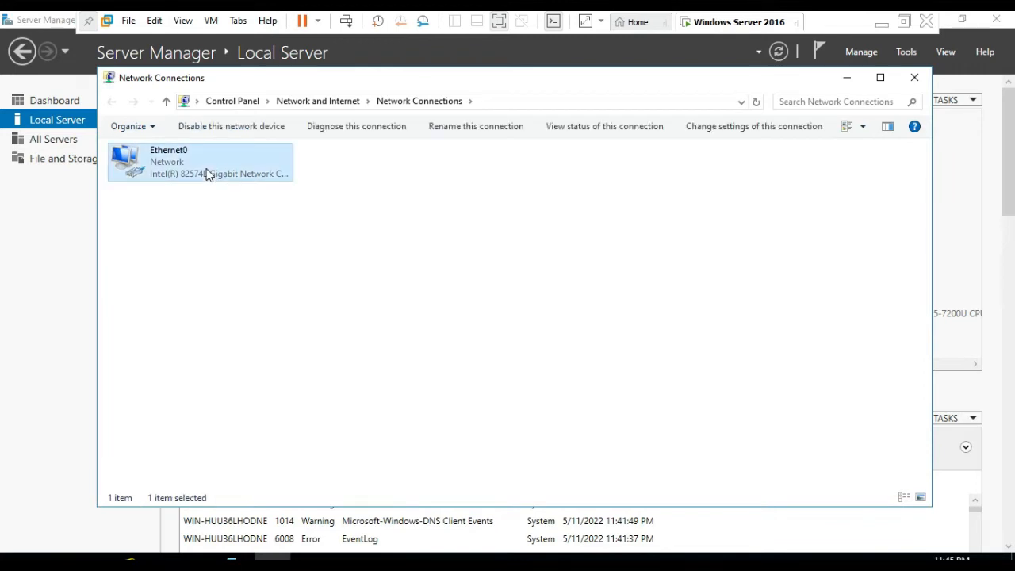
pyautogui.rightClick(206, 173)
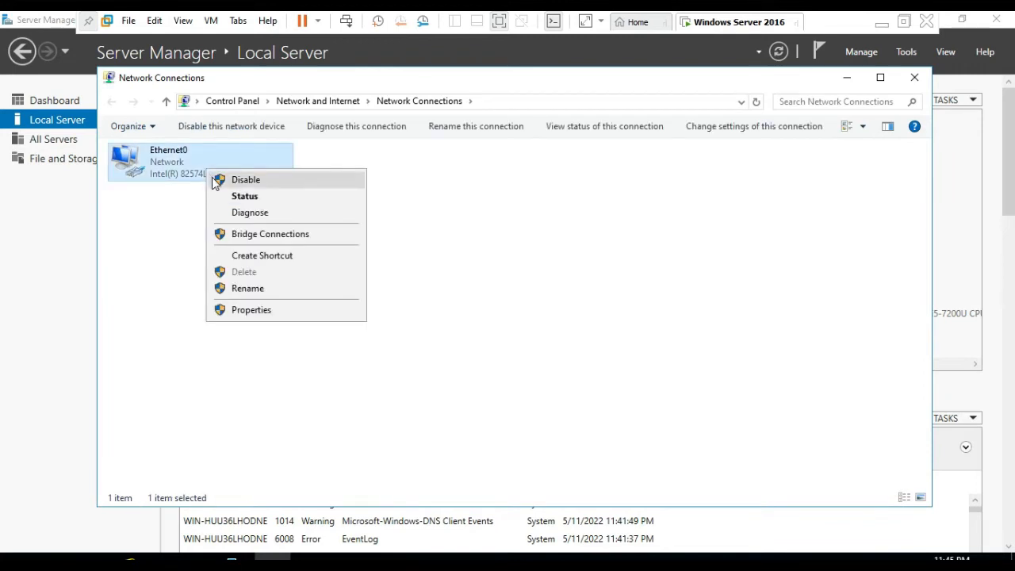
pyautogui.click(247, 316)
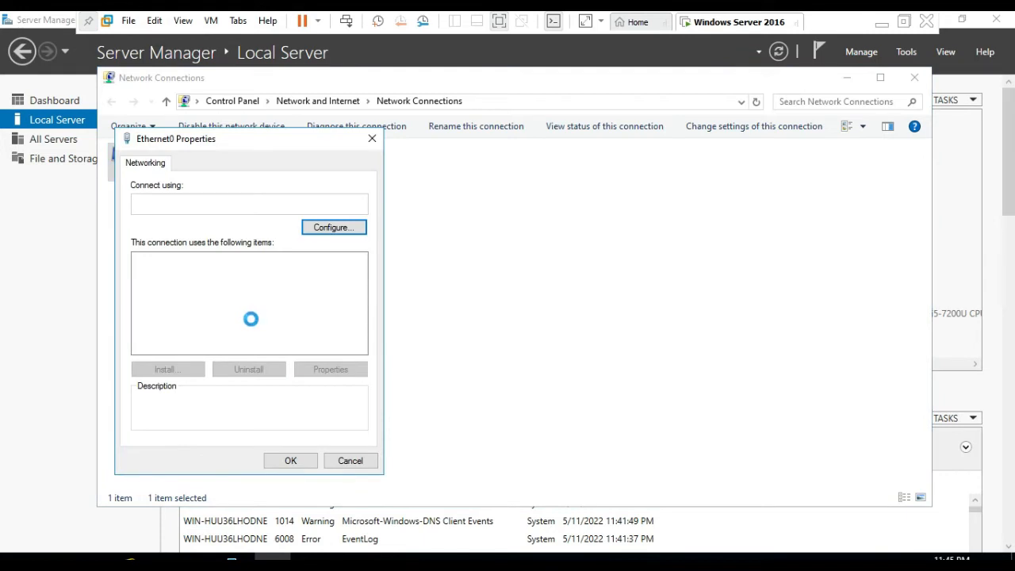
pyautogui.doubleClick(232, 298)
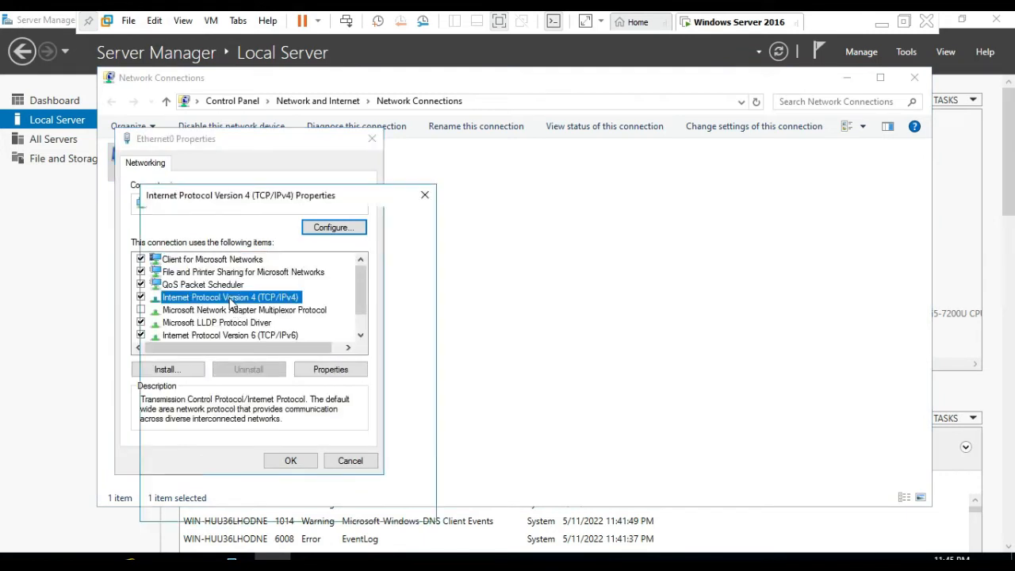
pyautogui.click(223, 306)
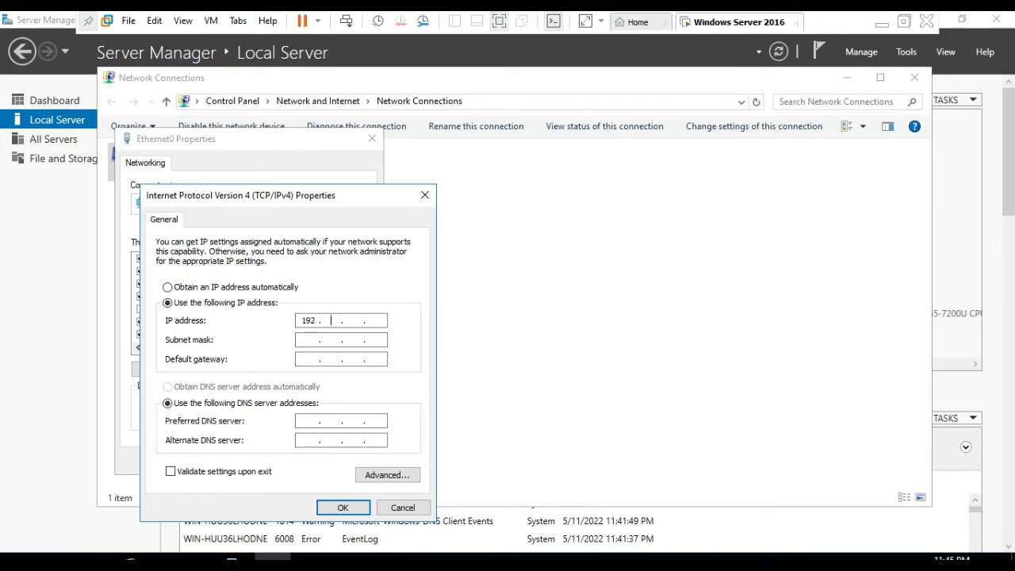
pyautogui.write('8')
pyautogui.press('Tab')
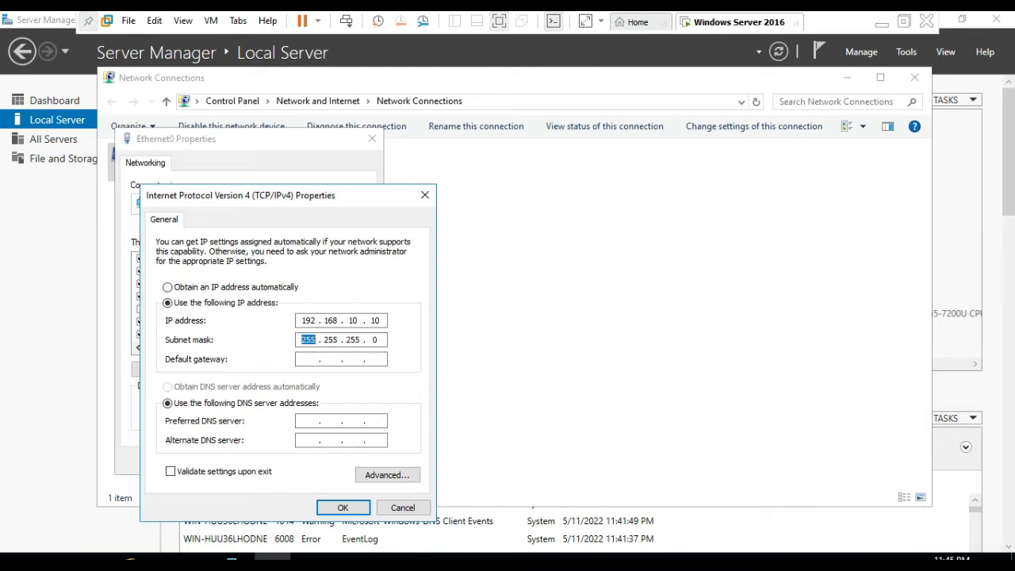
pyautogui.click(345, 508)
pyautogui.click(295, 466)
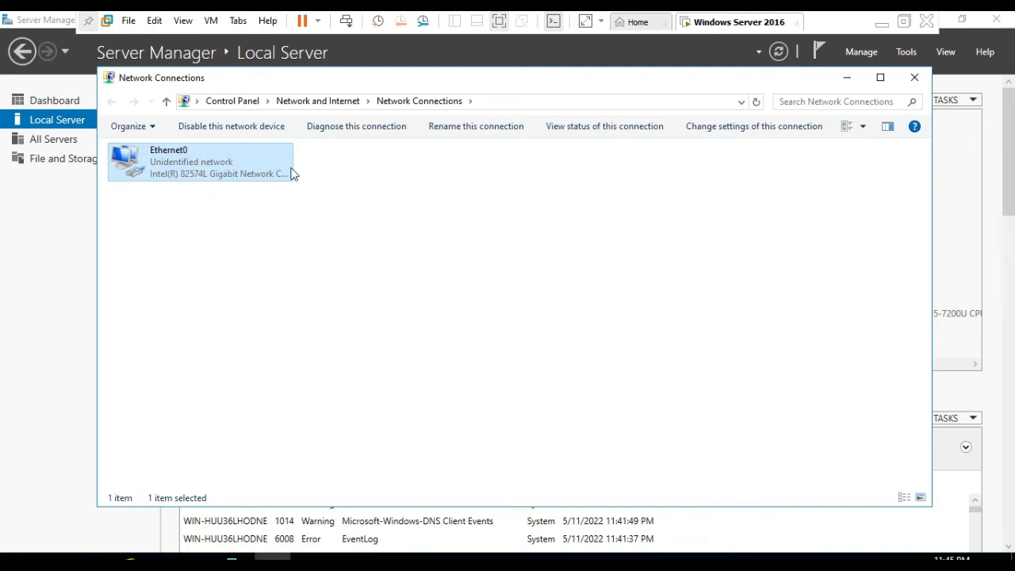
# - Close the network connections, rename the computer to Clicktech24 from the Local Server properties and restart the server to apply it
pyautogui.click(914, 79)
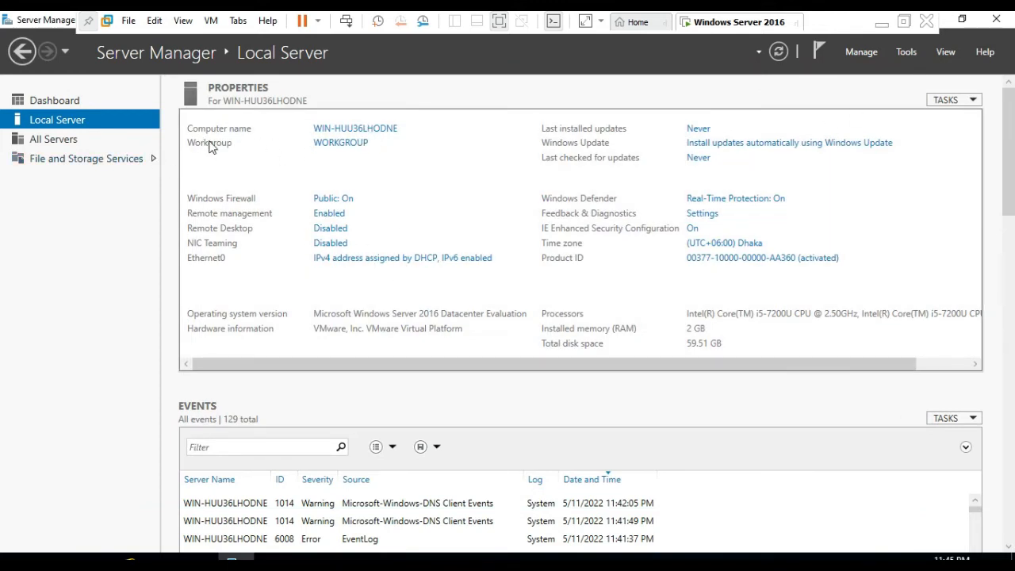
pyautogui.click(332, 131)
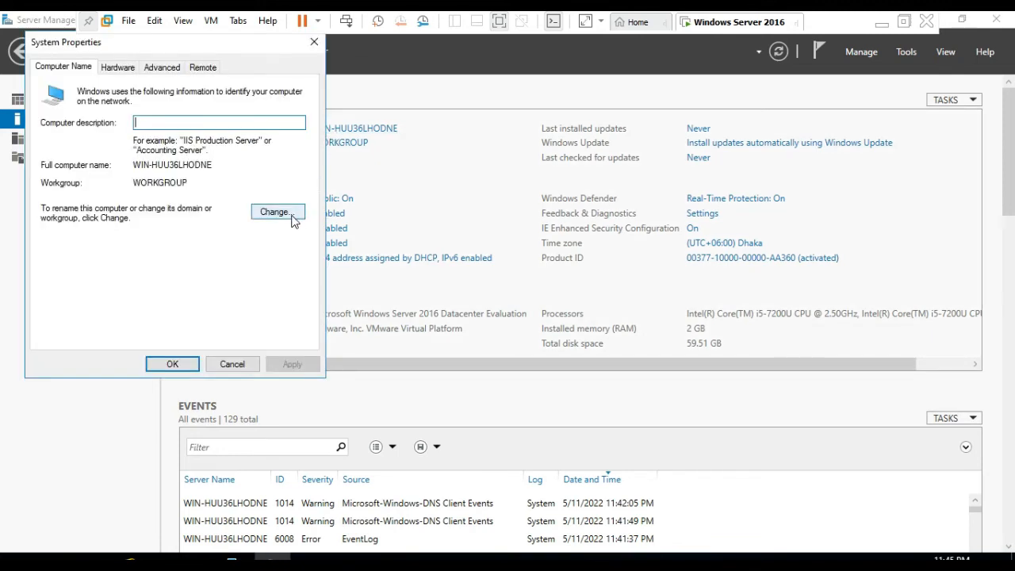
pyautogui.click(292, 218)
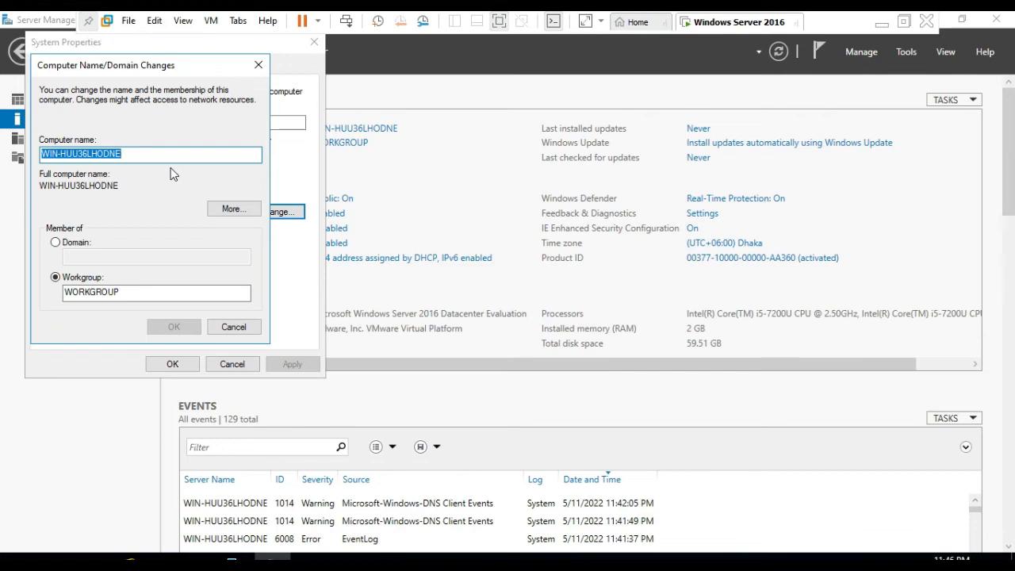
pyautogui.write('Clicktech24')
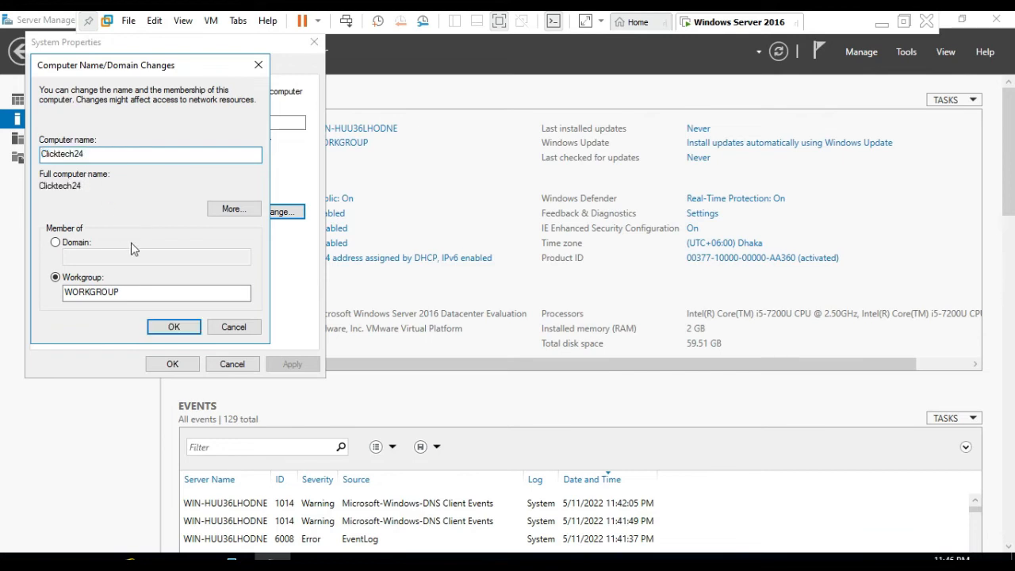
pyautogui.click(170, 327)
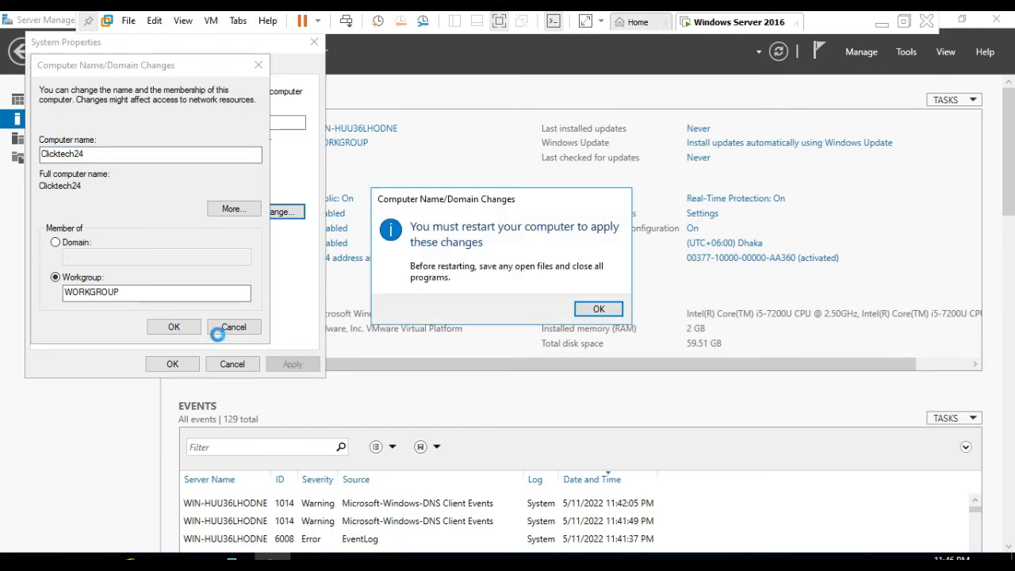
pyautogui.click(602, 311)
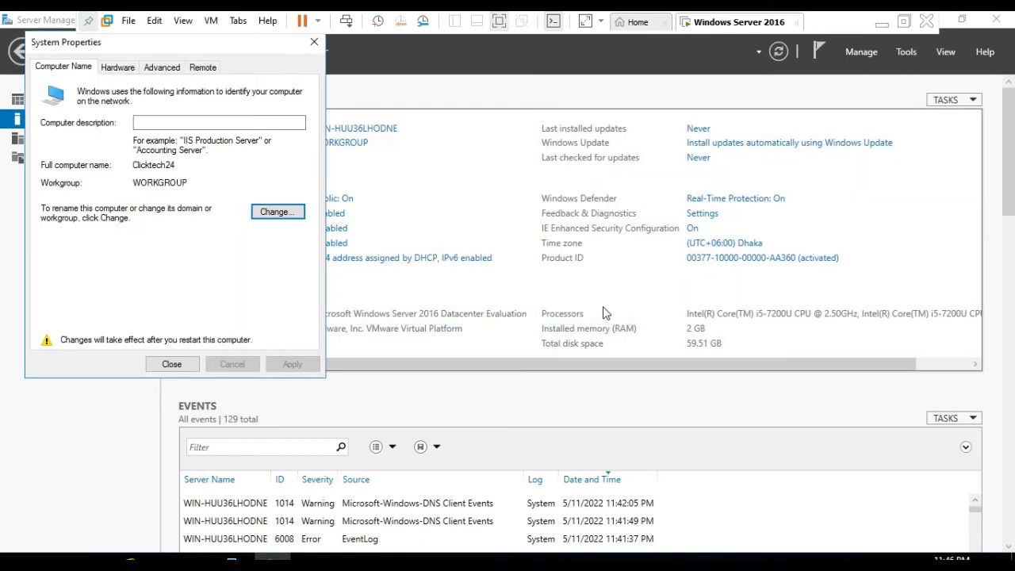
pyautogui.click(175, 363)
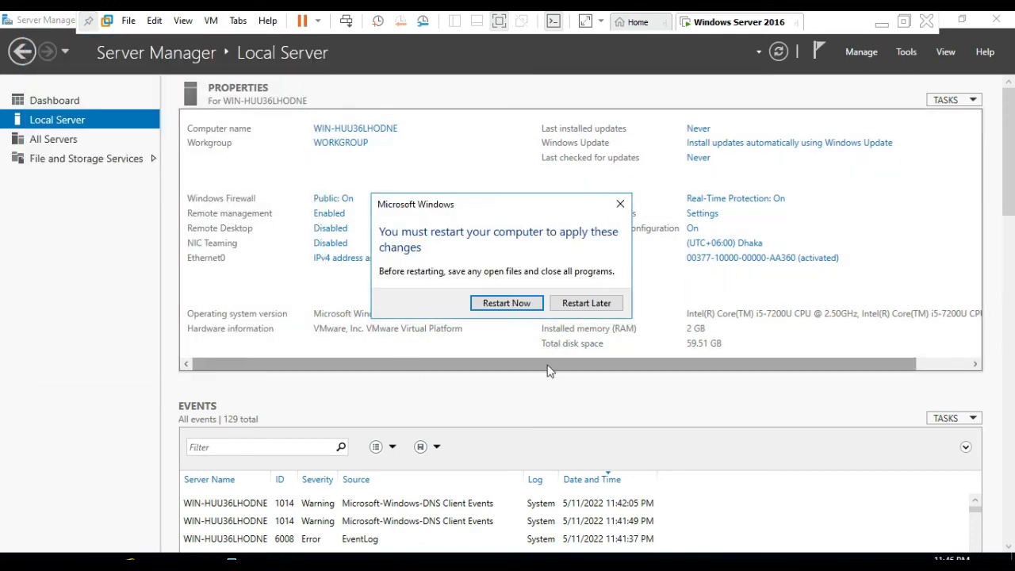
pyautogui.click(496, 306)
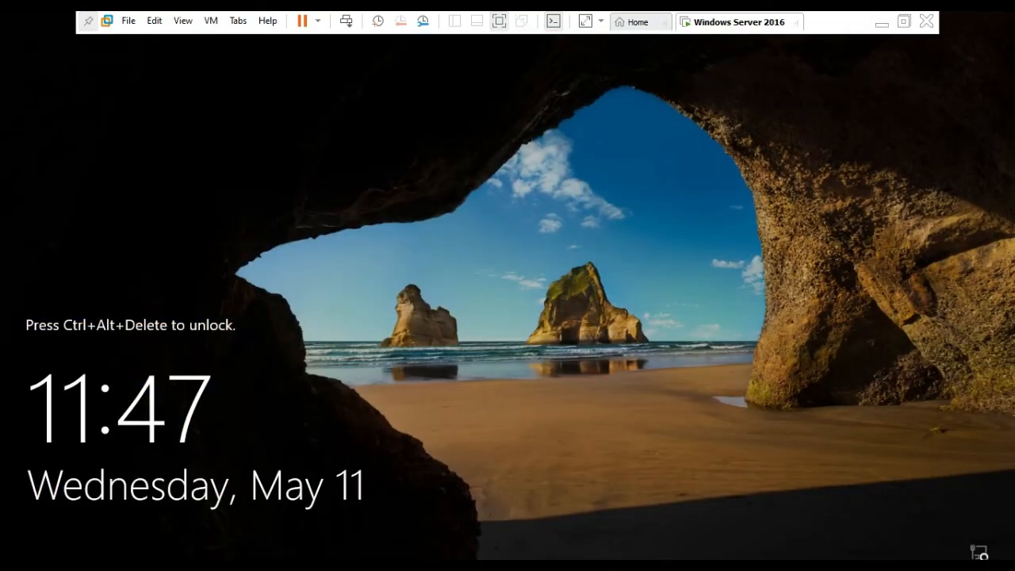
# - Unlock the restarted virtual machine, sign in as Administrator with the account password and display the Local Server properties
pyautogui.click(347, 22)
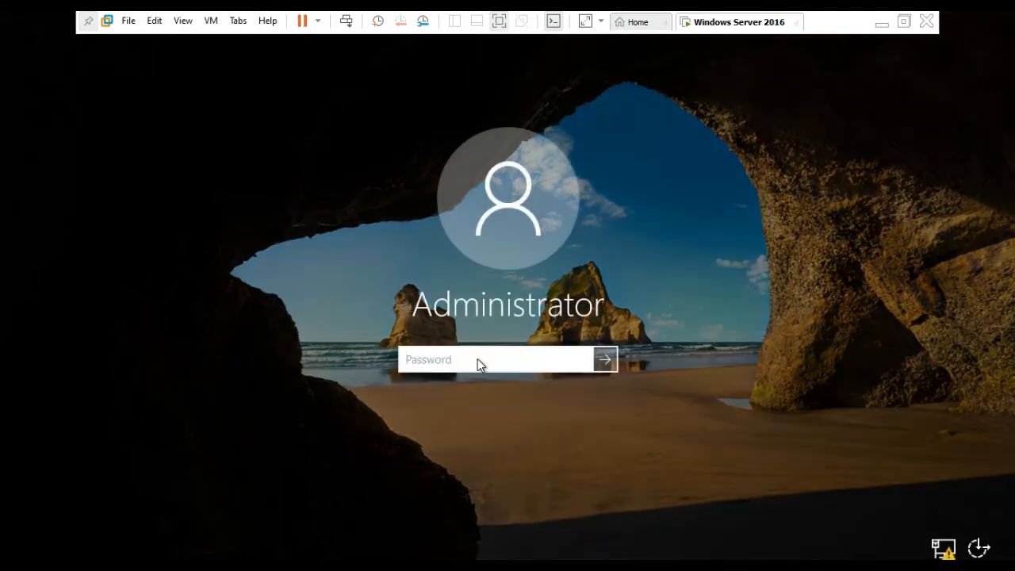
pyautogui.write('P••••••••••')
pyautogui.press('Return')
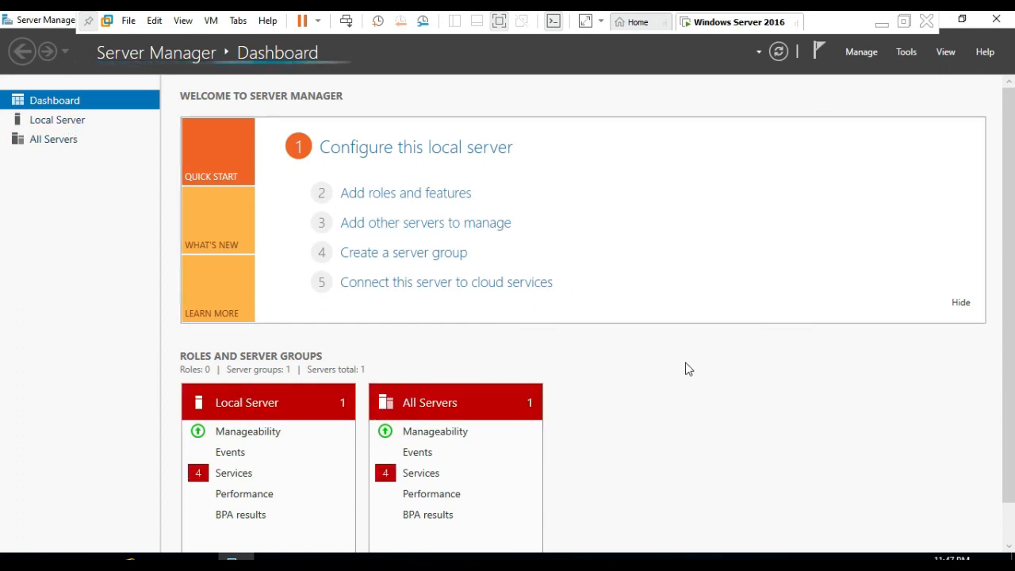
pyautogui.click(46, 122)
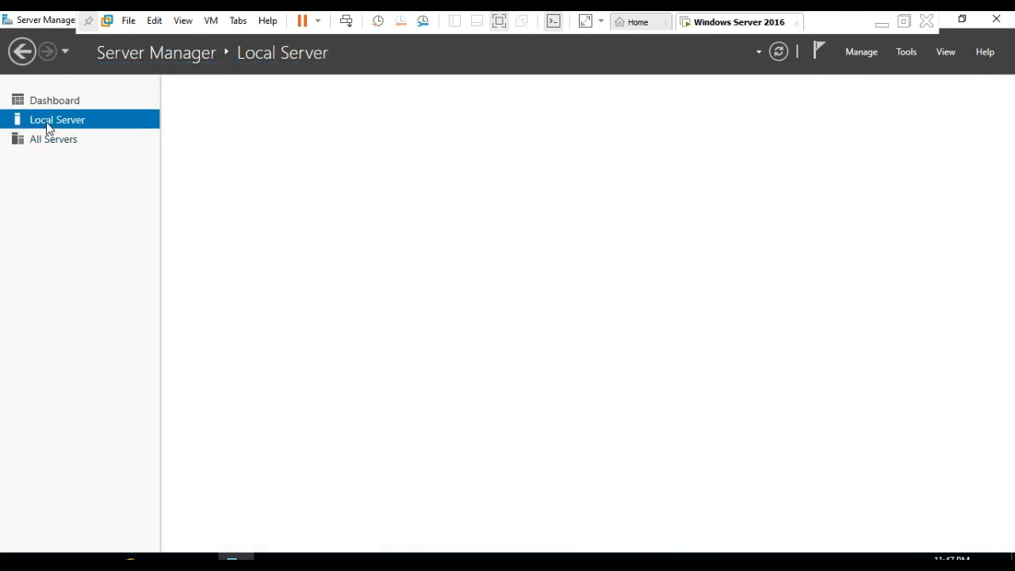